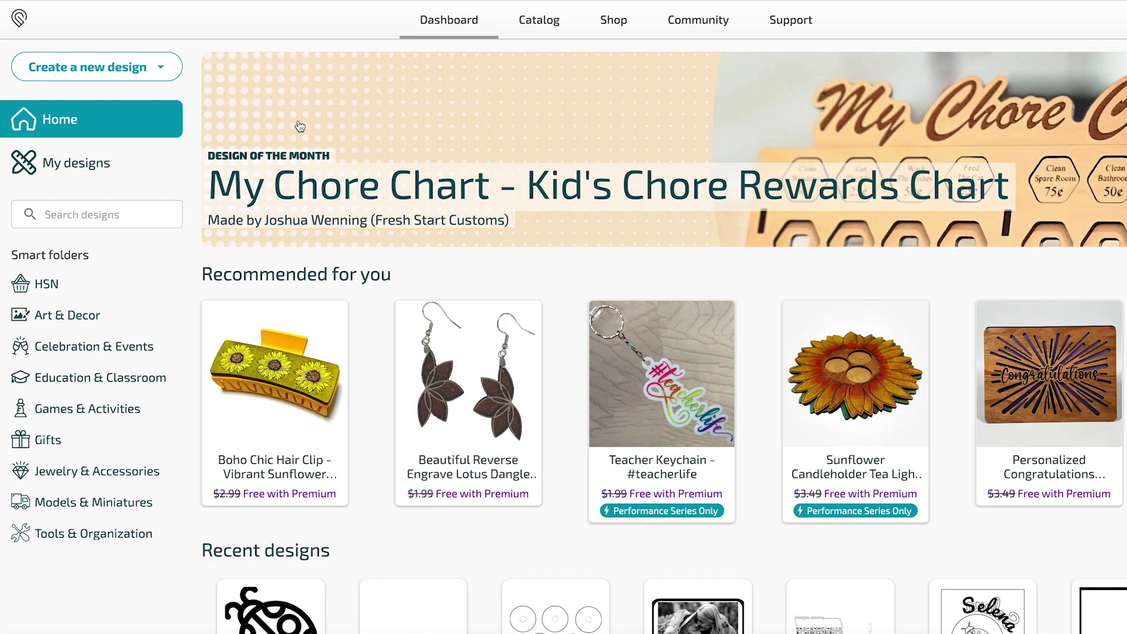
- Start a new blank design and search the artwork library for 'ladybug'
{"action": "left_click", "coordinate": [151, 69]}
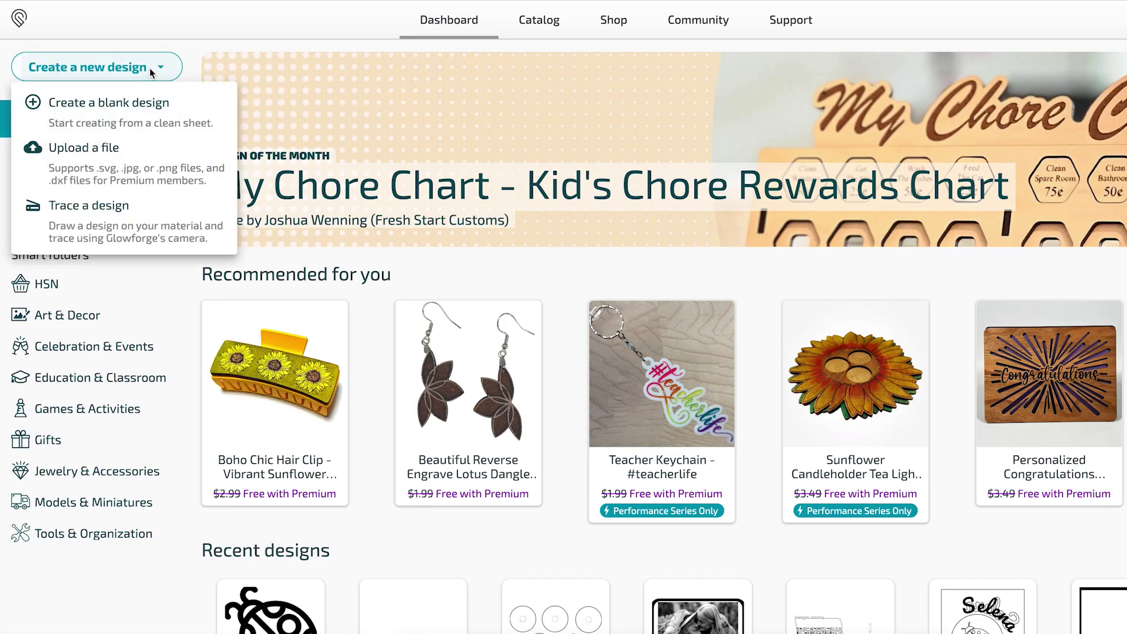
{"action": "left_click", "coordinate": [167, 111]}
{"action": "left_click", "coordinate": [698, 78]}
{"action": "type", "text": "lad"}
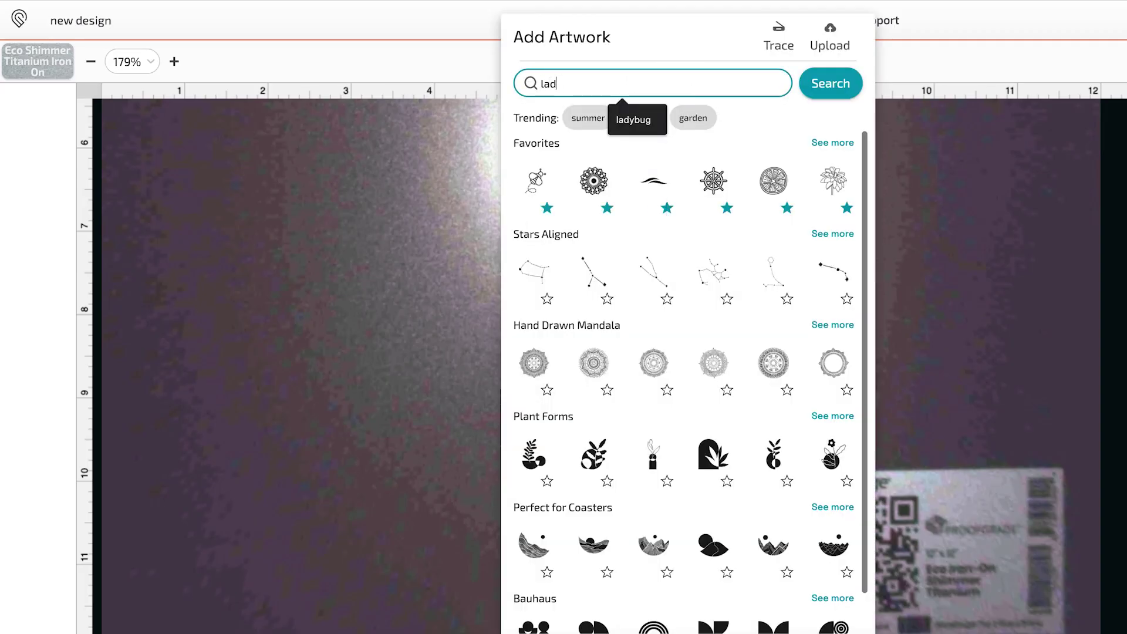
{"action": "type", "text": "ybug"}
{"action": "key", "text": "Return"}
- Place the ladybug artwork in the design and set it to Score
{"action": "scroll", "coordinate": [650, 318], "scroll_direction": "down", "scroll_amount": 3}
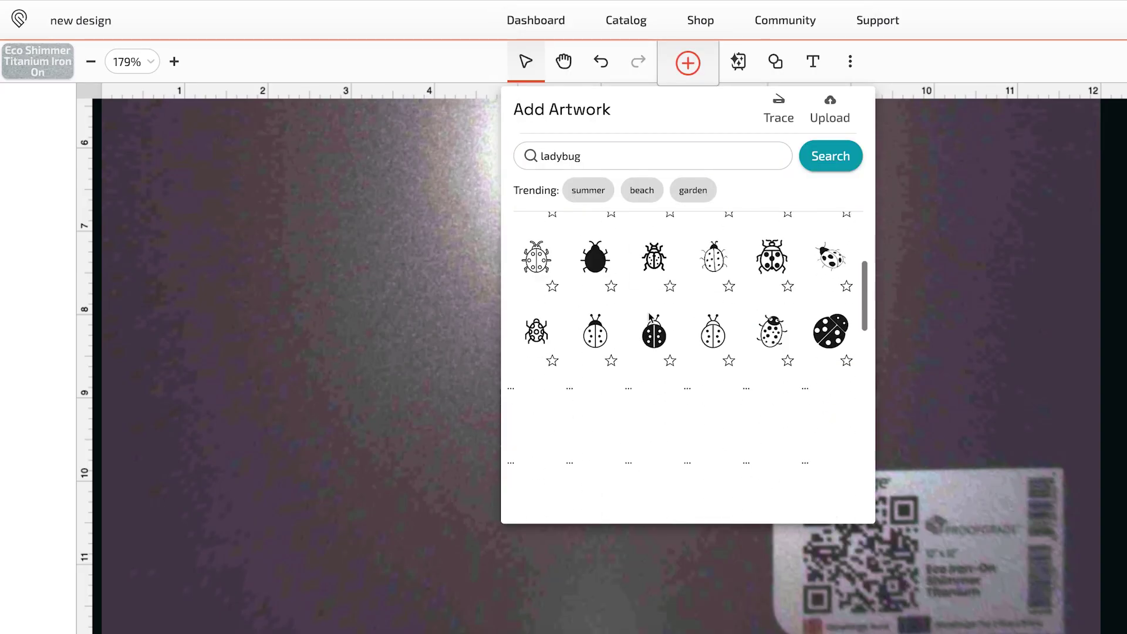
{"action": "scroll", "coordinate": [649, 314], "scroll_direction": "down", "scroll_amount": 3}
{"action": "scroll", "coordinate": [649, 315], "scroll_direction": "up", "scroll_amount": 8}
{"action": "left_click", "coordinate": [605, 245]}
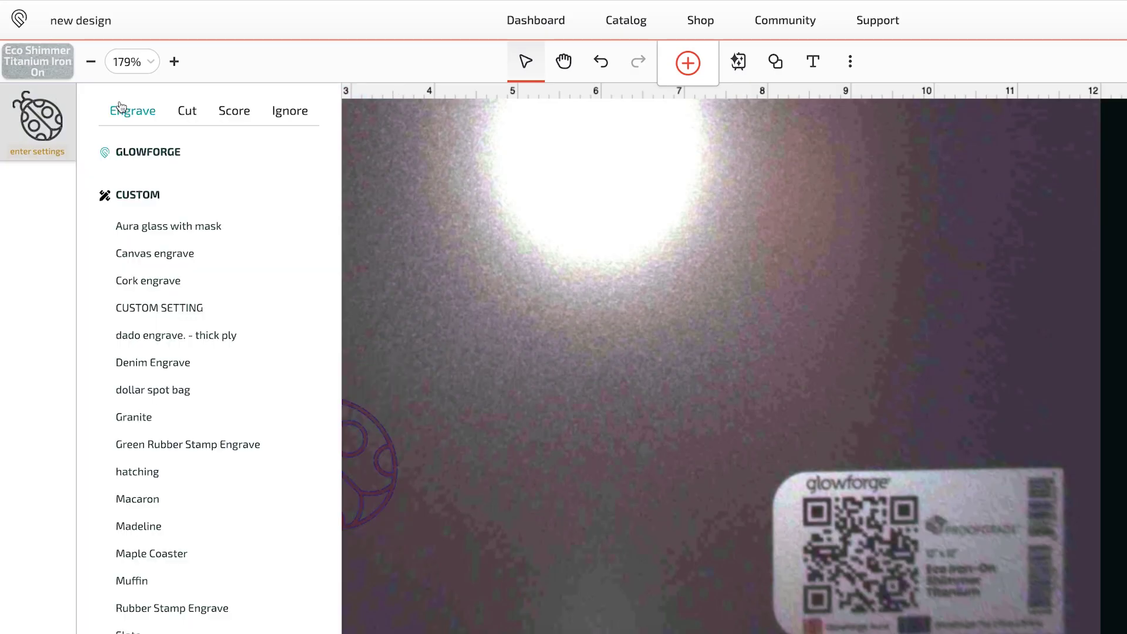
{"action": "left_click", "coordinate": [244, 113]}
{"action": "left_click", "coordinate": [506, 340]}
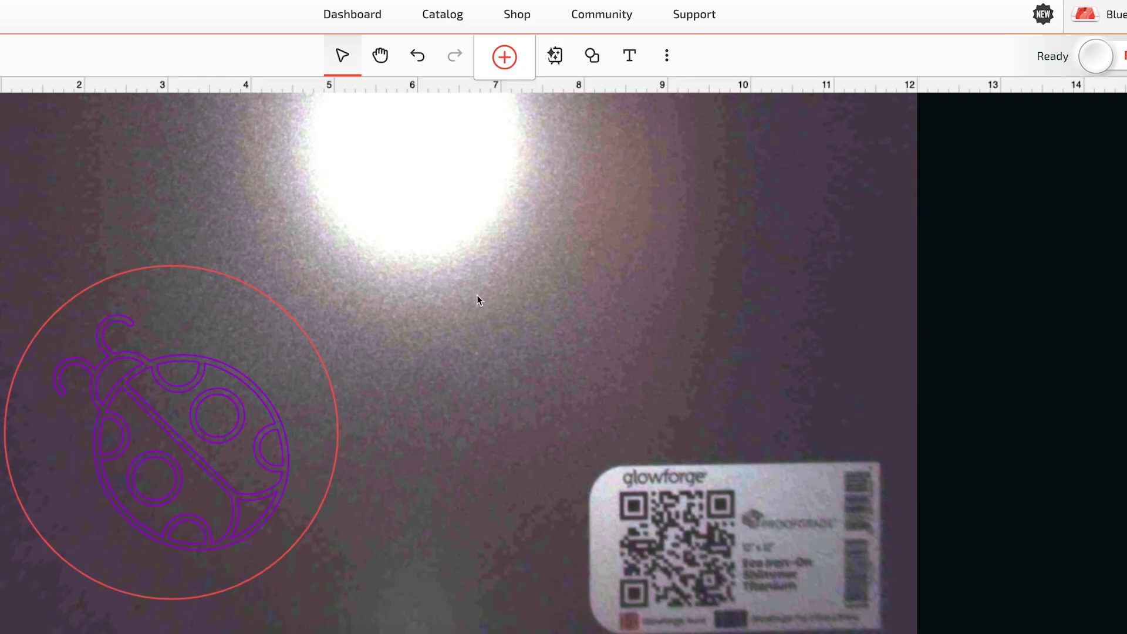
- Add a name text object in the Pacifico typeface with a Medium Arc style
{"action": "left_click", "coordinate": [629, 57]}
{"action": "type", "text": "Selena"}
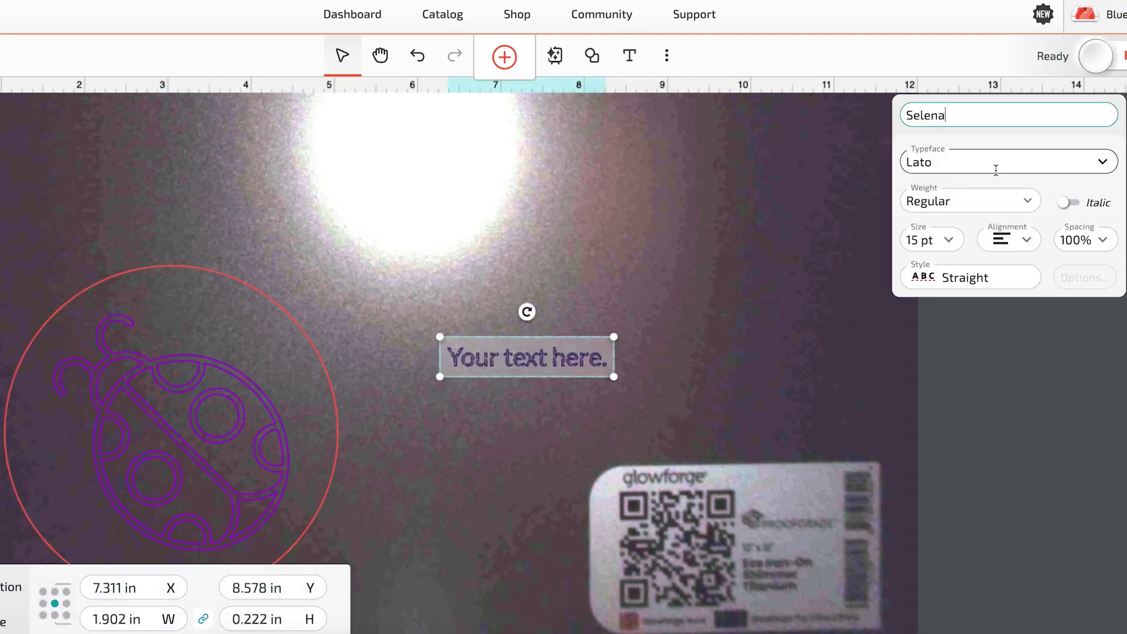
{"action": "left_click", "coordinate": [996, 171]}
{"action": "left_click", "coordinate": [964, 249]}
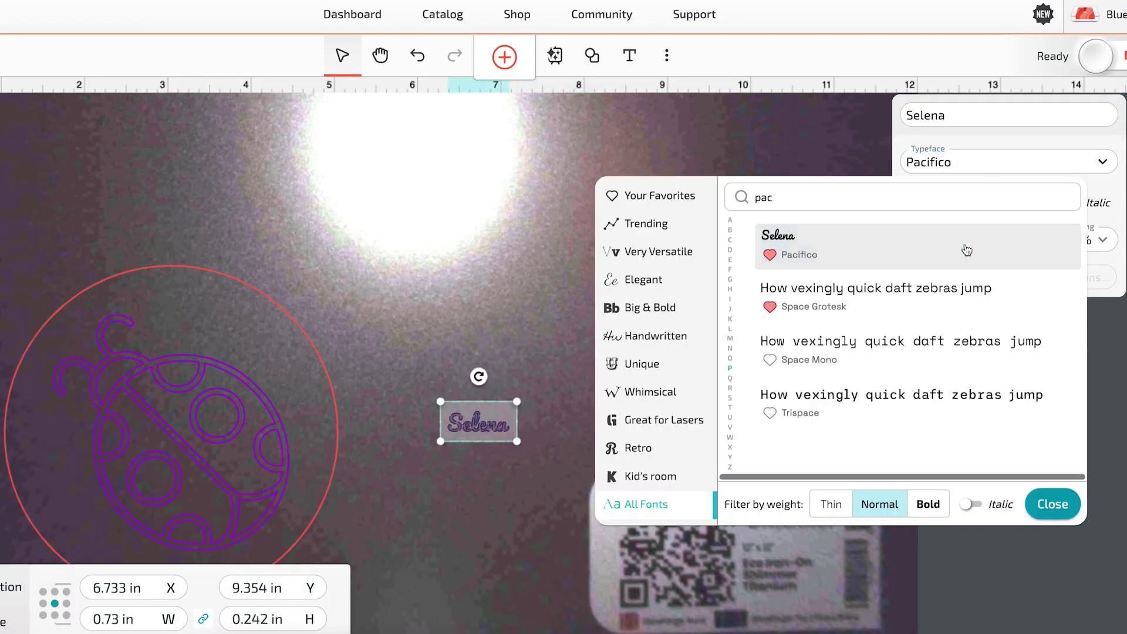
{"action": "left_click", "coordinate": [1047, 506]}
{"action": "left_click", "coordinate": [993, 279]}
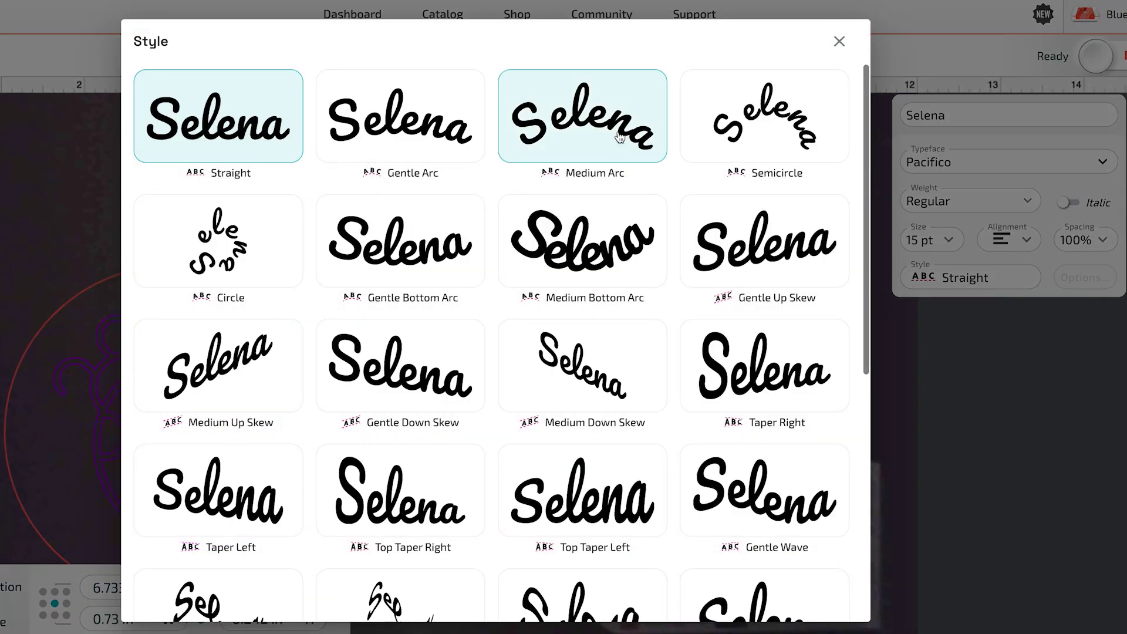
{"action": "left_click", "coordinate": [616, 135]}
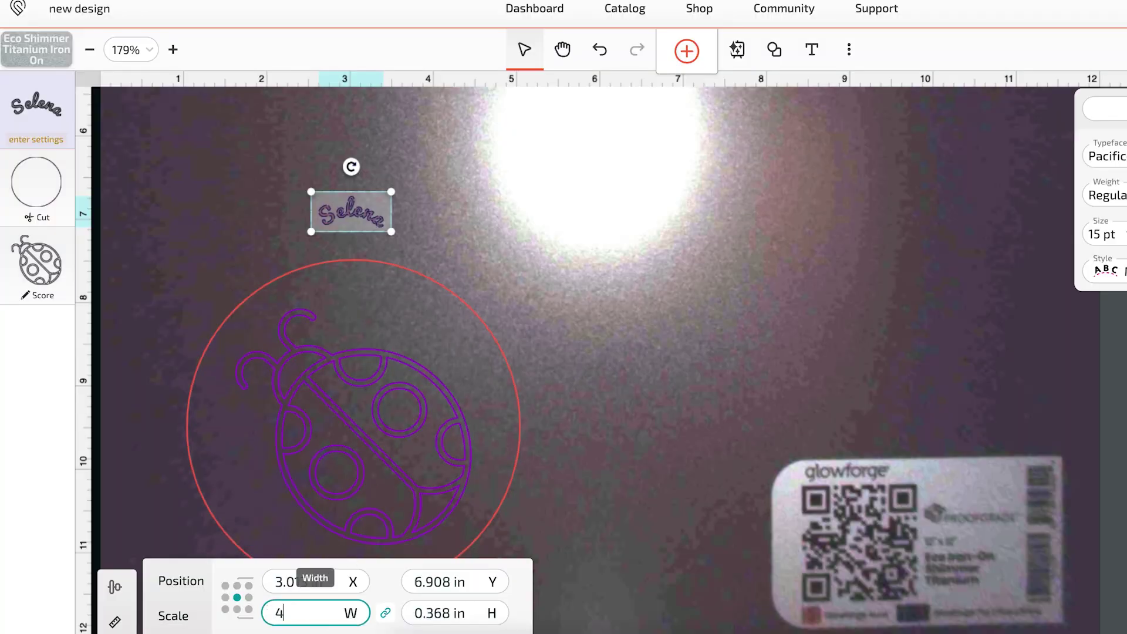
- Make the arched name 4 inches wide, move it beside the circle, rotate it about 40° clockwise
{"action": "key", "text": "Return"}
{"action": "left_click_drag", "start_coordinate": [432, 227], "coordinate": [580, 299]}
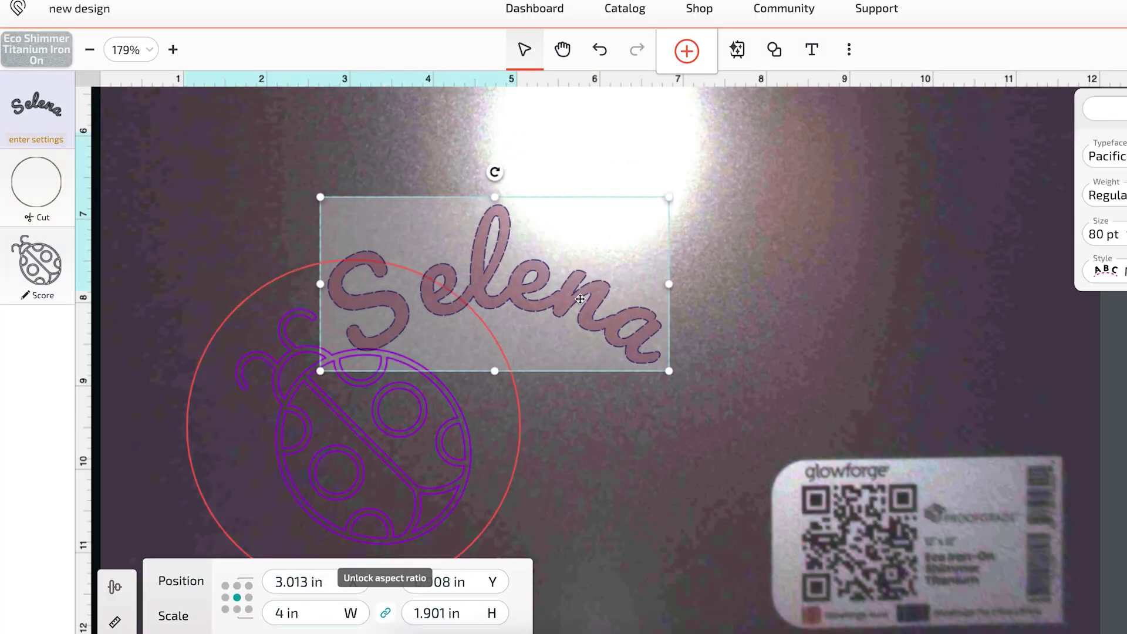
{"action": "left_click_drag", "start_coordinate": [504, 182], "coordinate": [569, 230]}
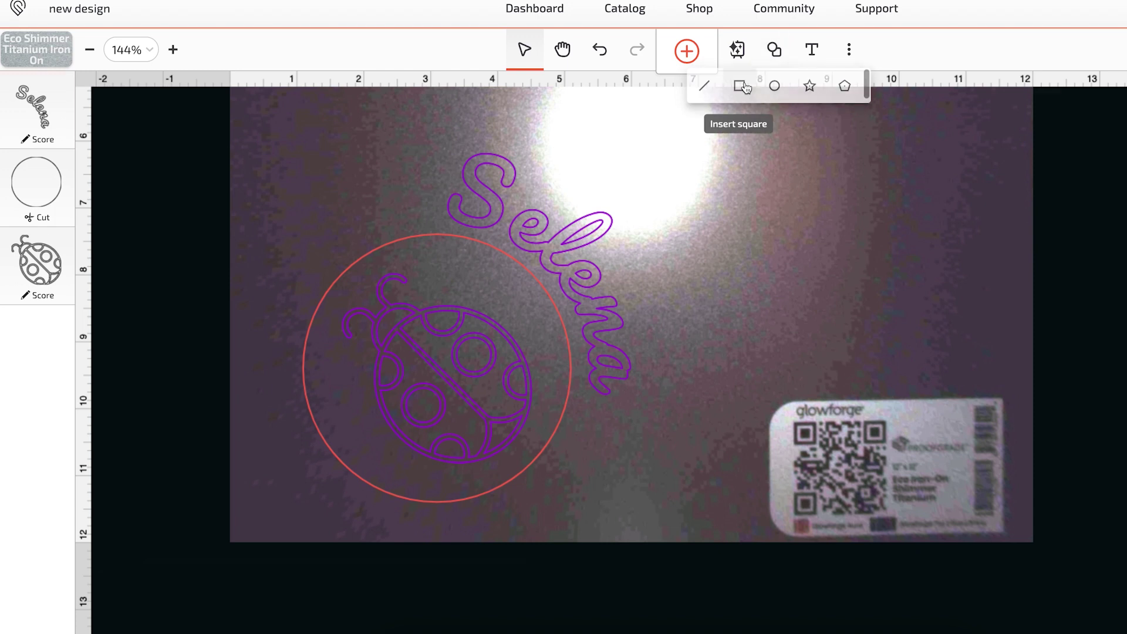
- Add a square cut border framing the design and move it last in the job order
{"action": "left_click", "coordinate": [742, 87]}
{"action": "mouse_move", "coordinate": [710, 315]}
{"action": "left_mouse_down"}
{"action": "mouse_move", "coordinate": [412, 272]}
{"action": "mouse_move", "coordinate": [679, 539]}
{"action": "left_mouse_up"}
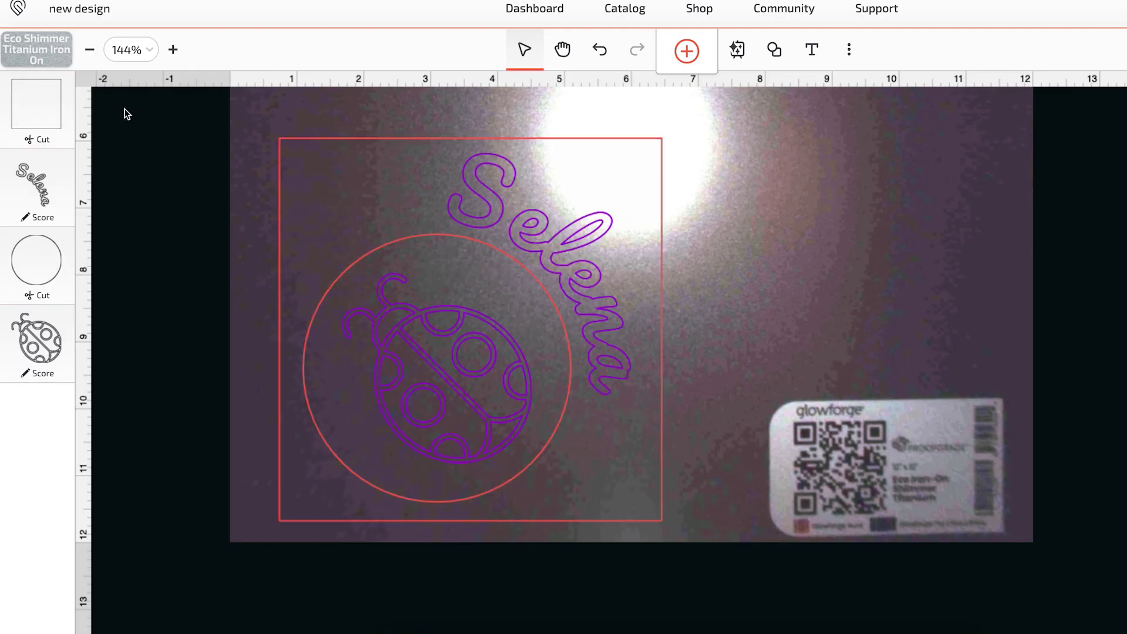
{"action": "left_click", "coordinate": [53, 119]}
{"action": "left_click_drag", "start_coordinate": [42, 104], "coordinate": [37, 361]}
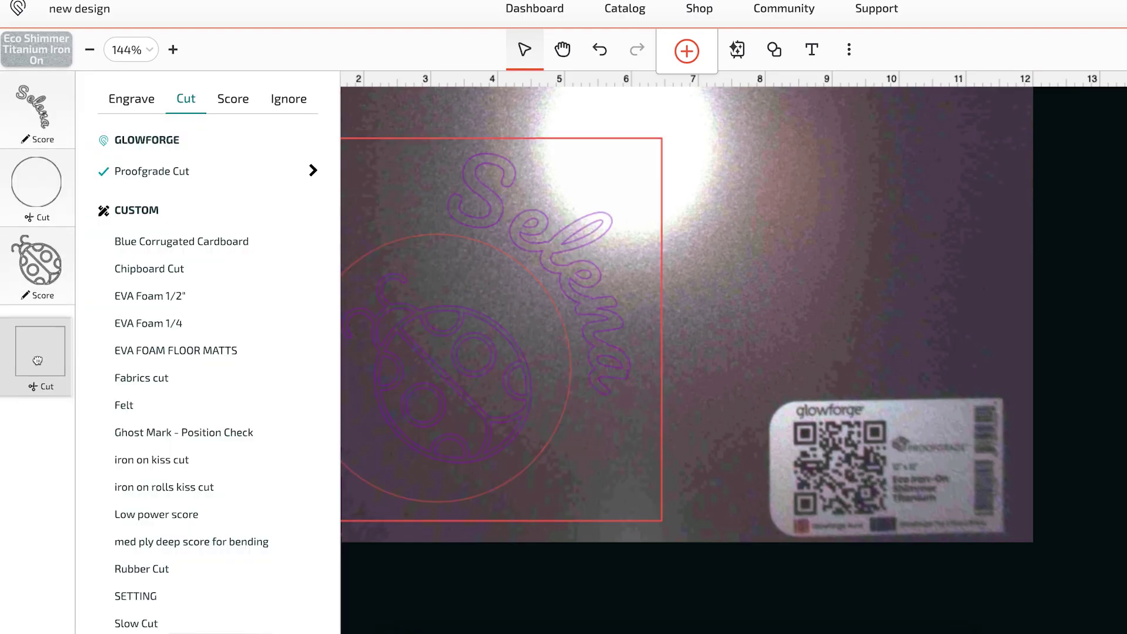
{"action": "left_click", "coordinate": [775, 251]}
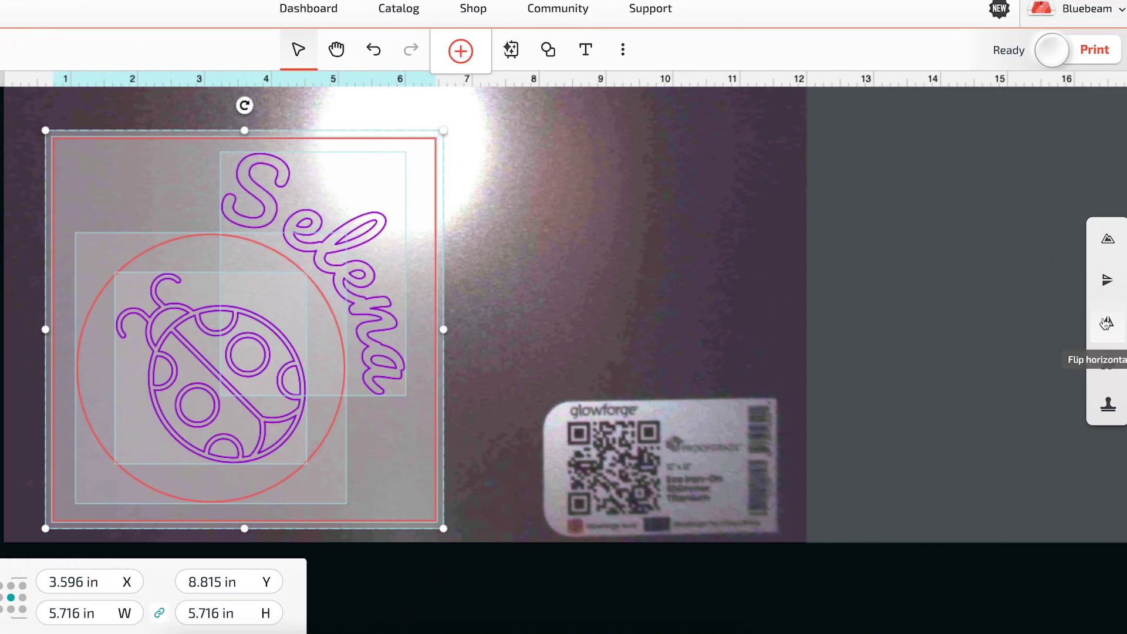
- Flip the entire design horizontally for iron-on transfer
{"action": "left_click", "coordinate": [1106, 324]}
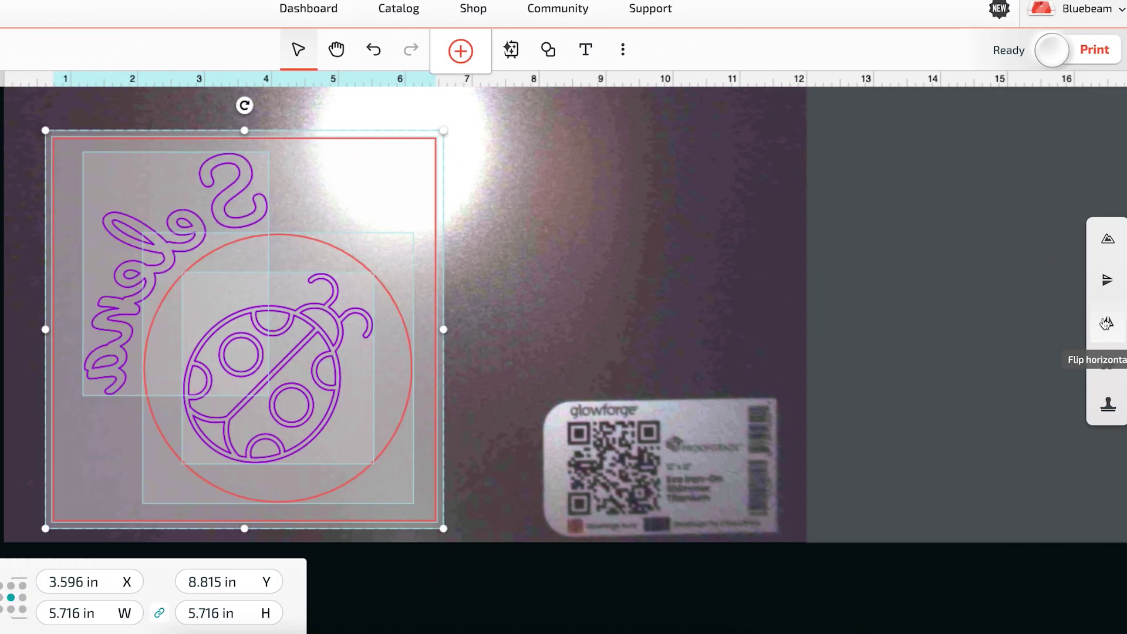